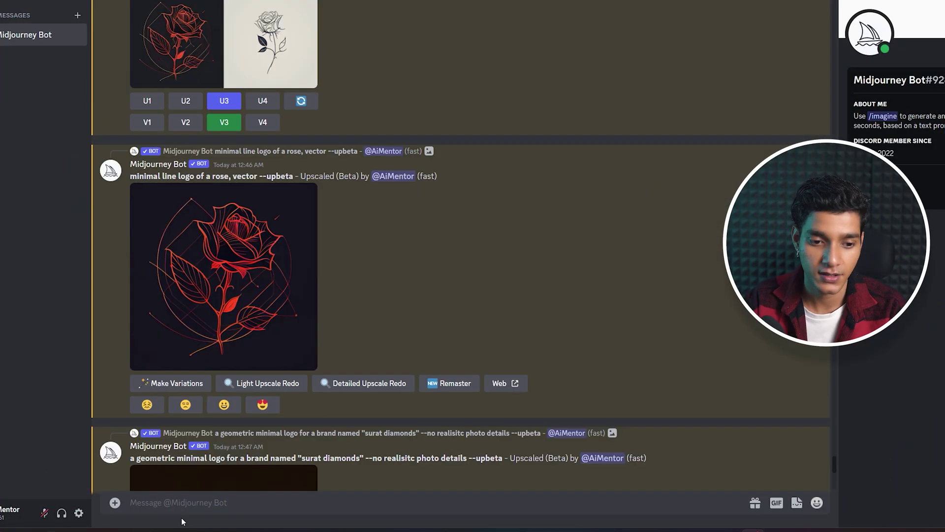
Scroll down to the latest remix result showing four line-art rose logos on a white background
scroll(344, 391, down, 10)
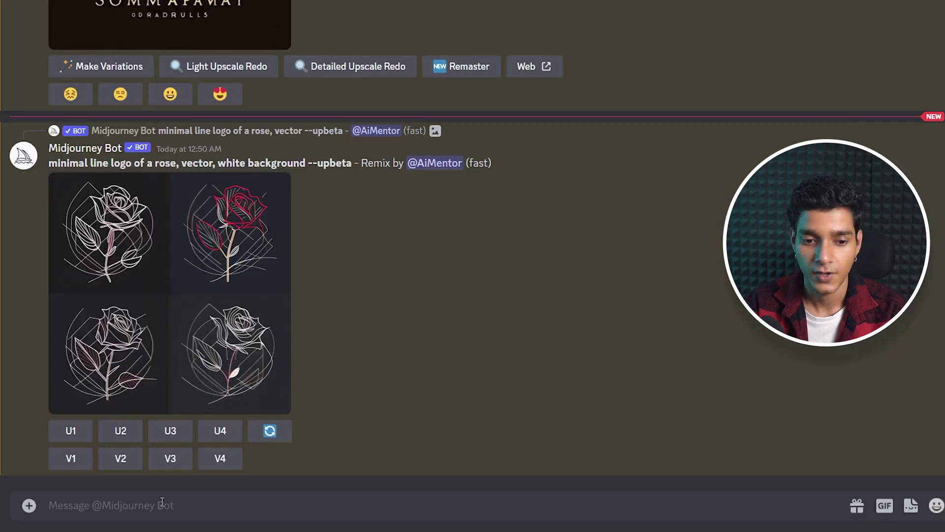
Submit a /imagine prompt for a flat round-typography letter P logo with --no shading, detail, realistic colours
click(162, 501)
text(/imagin)
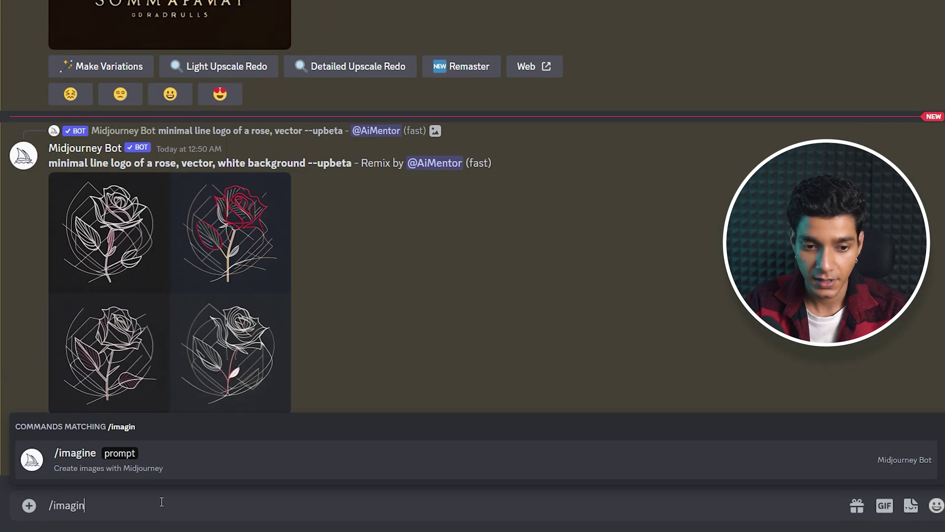
key(Tab)
text(letter P logo, flat round typography, simple, by Steff Geissbuhler --no shading detail photo realistic colors outline)
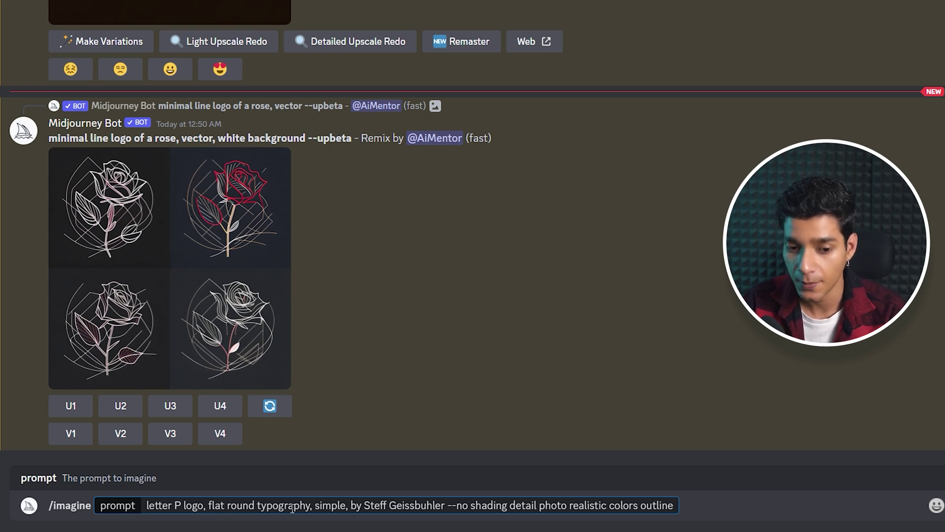
drag(365, 506, 449, 505)
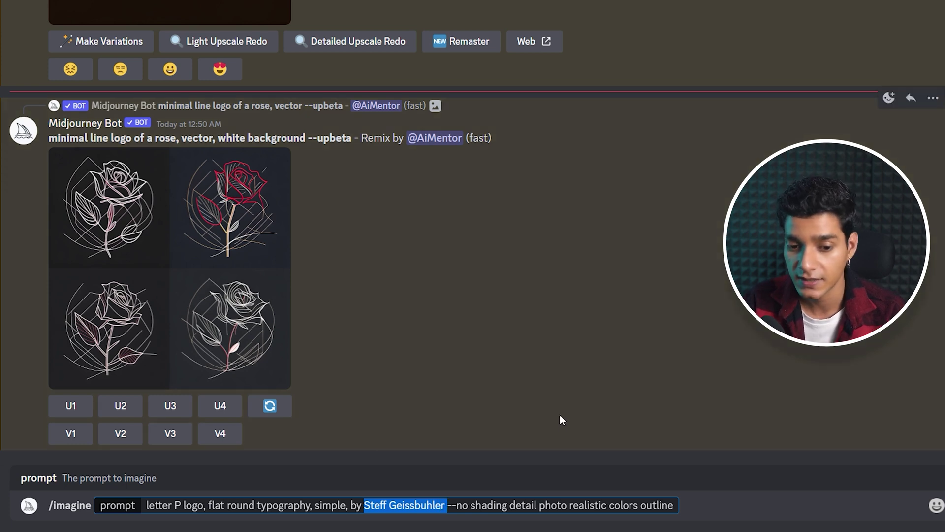
click(512, 506)
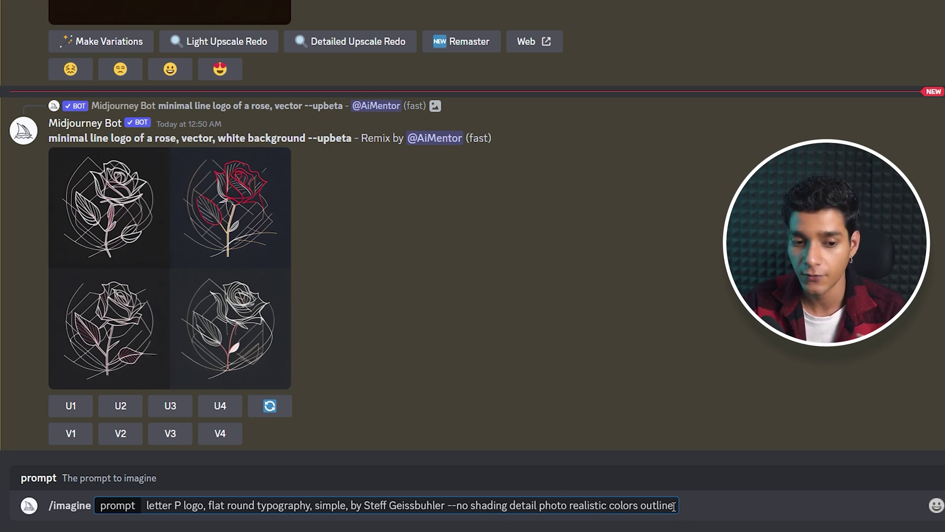
key(Return)
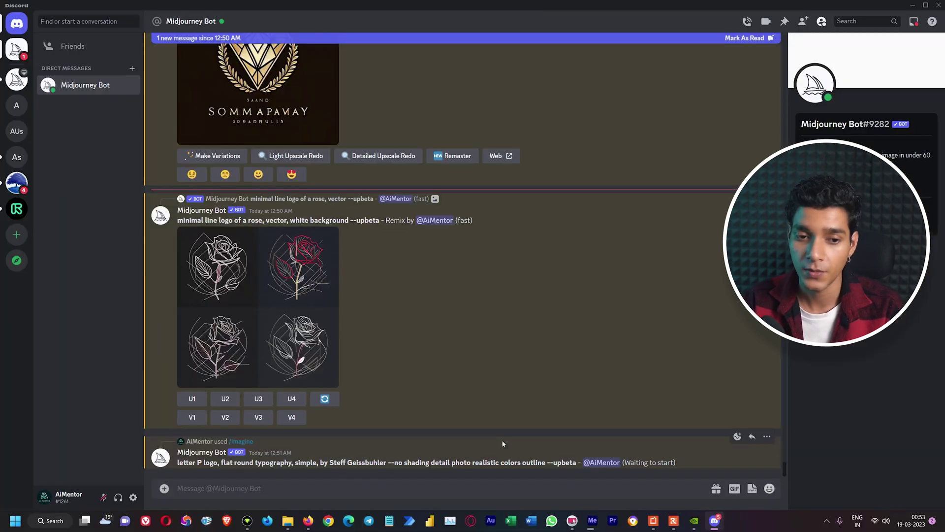
Inspect the finished letter P logo grid in the enlarged preview, then upscale image 3 with U3
scroll(592, 381, up, 10)
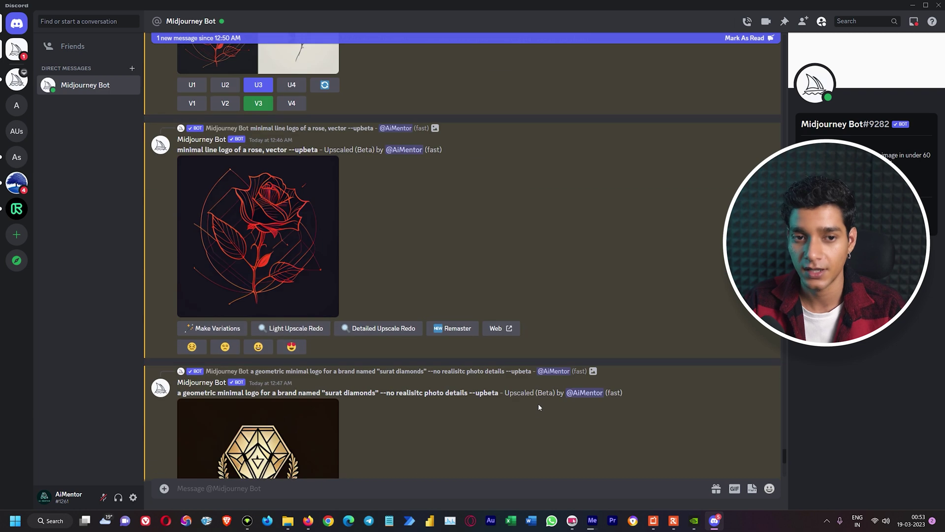
scroll(539, 403, up, 20)
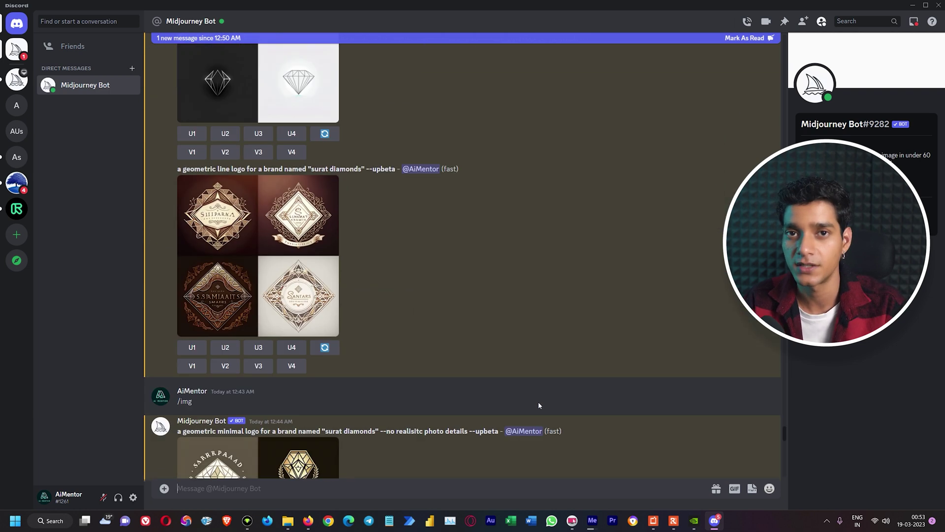
scroll(539, 400, down, 20)
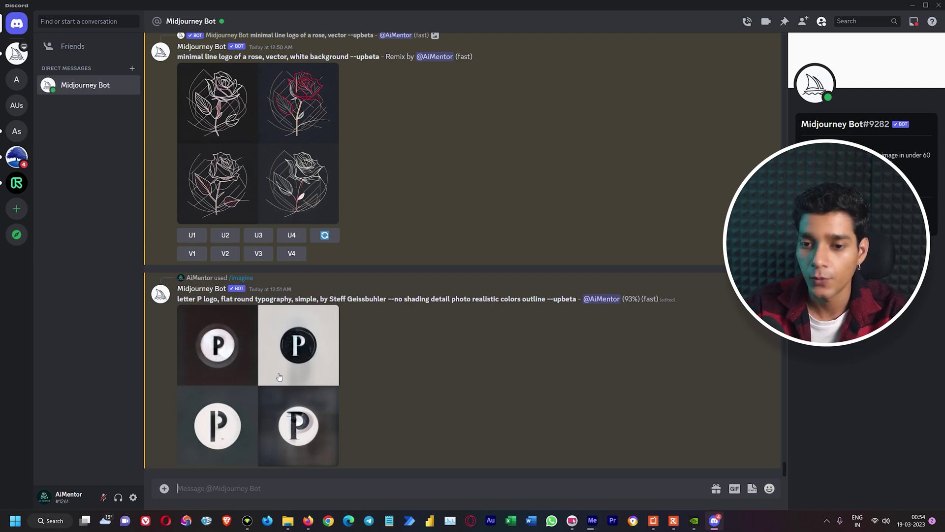
click(279, 376)
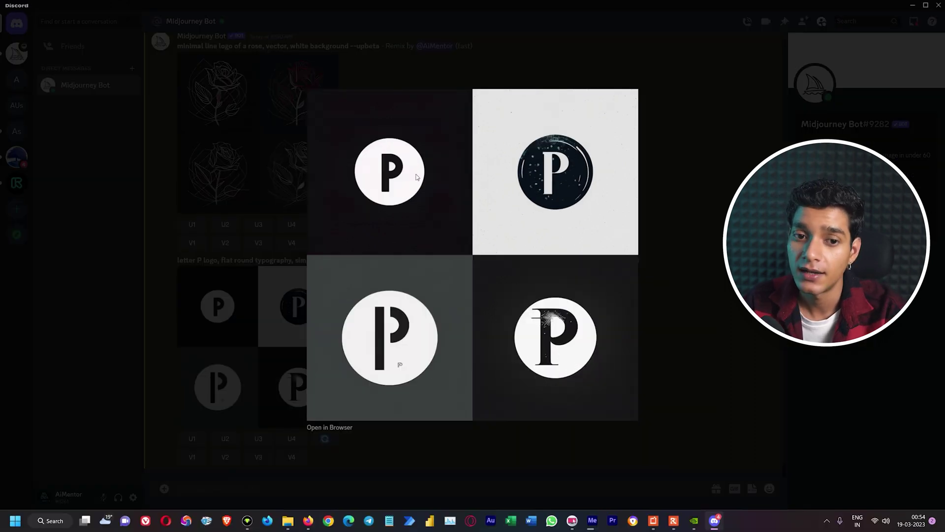
click(689, 224)
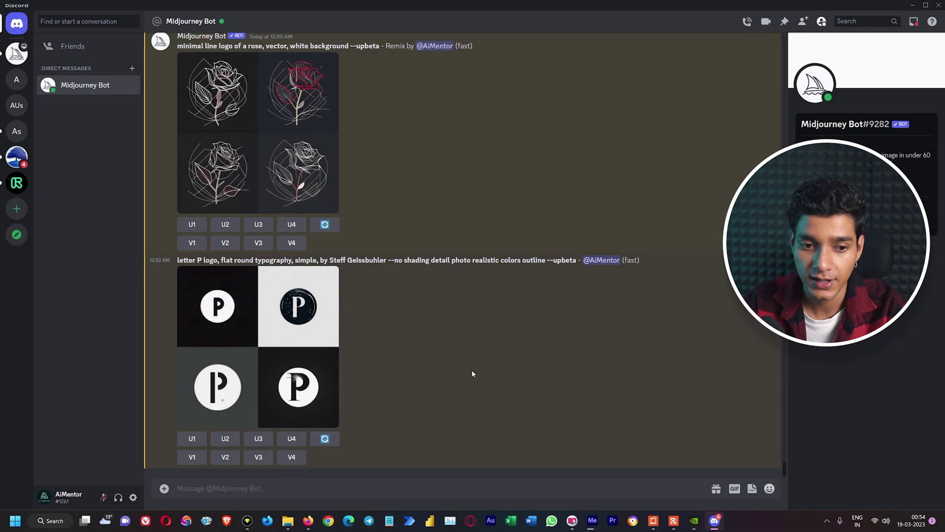
click(258, 438)
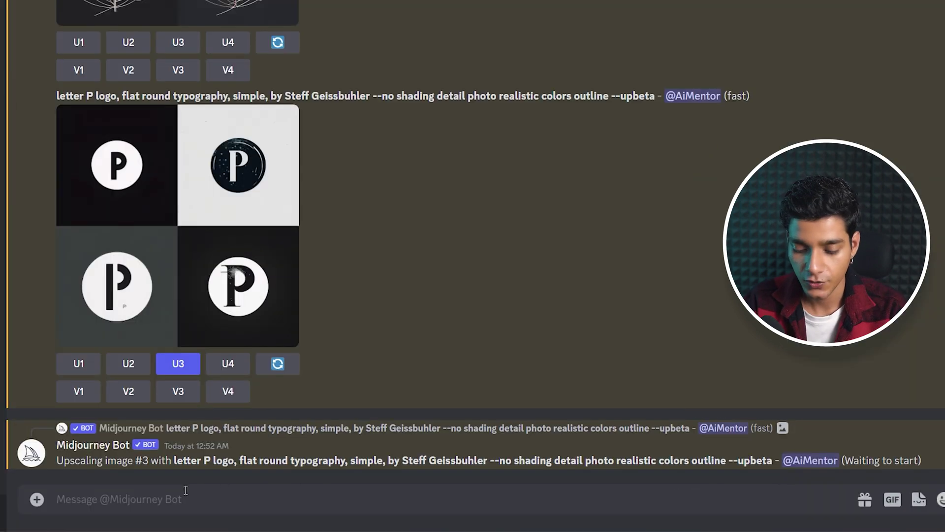
Submit a /imagine prompt for a simple vector letter A lettermark in a script typeface, excluding shading and realistic colour
text(/imagine)
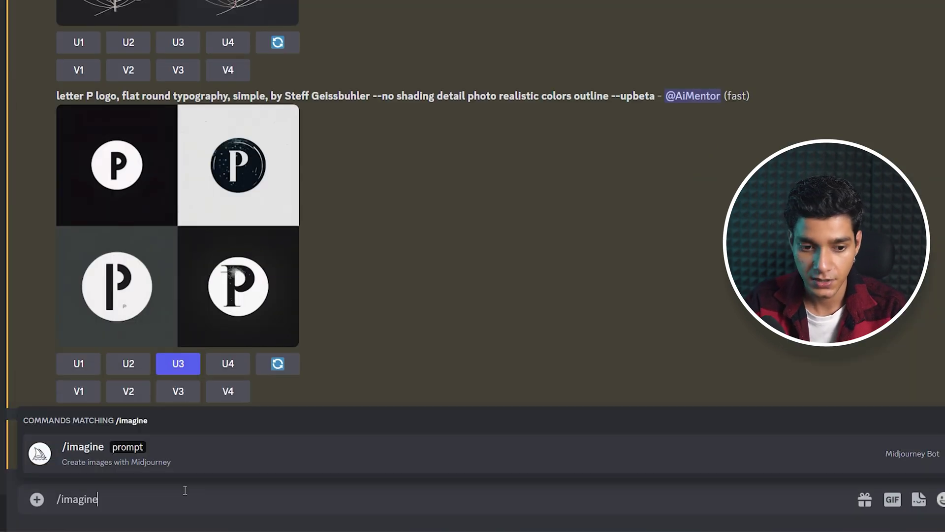
key(Tab)
text(letter A logo, lettermark, script typeface, vector simple, by Steff Geissbuhler --no shading detail realistic color)
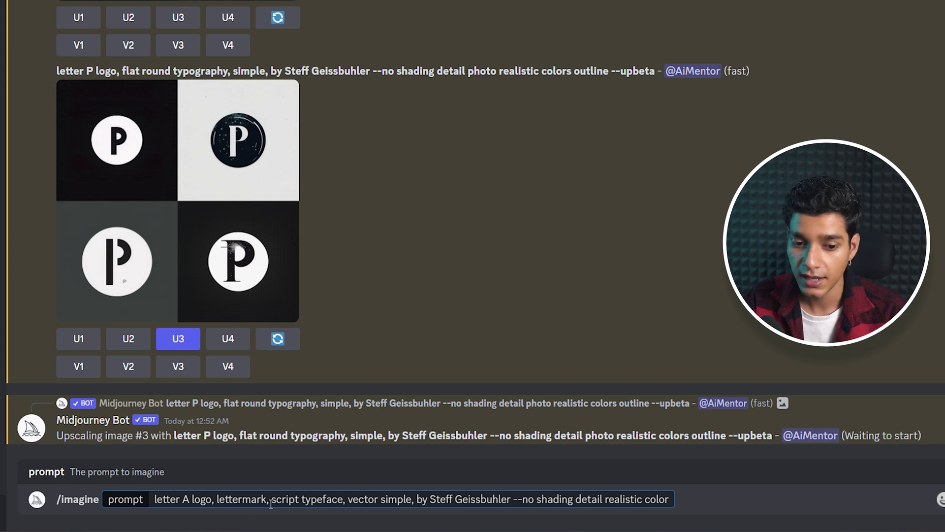
drag(276, 499, 339, 502)
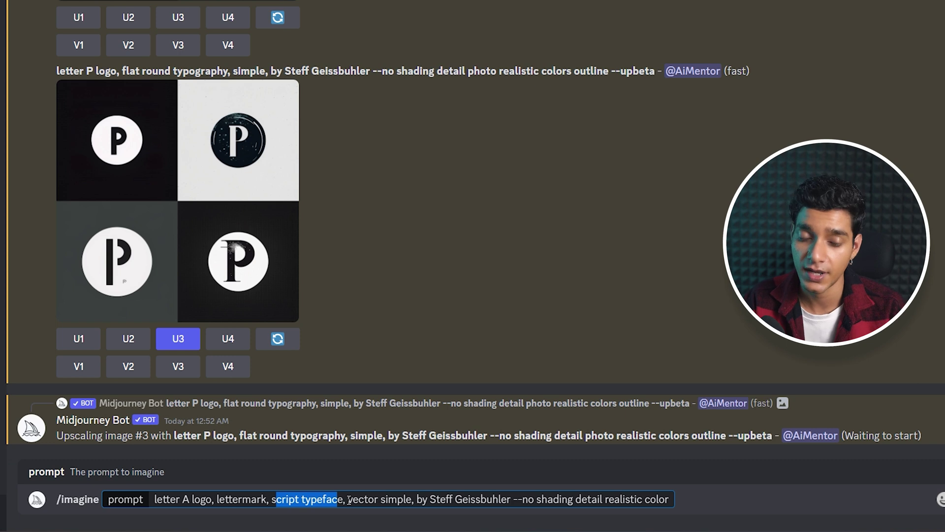
drag(348, 499, 672, 500)
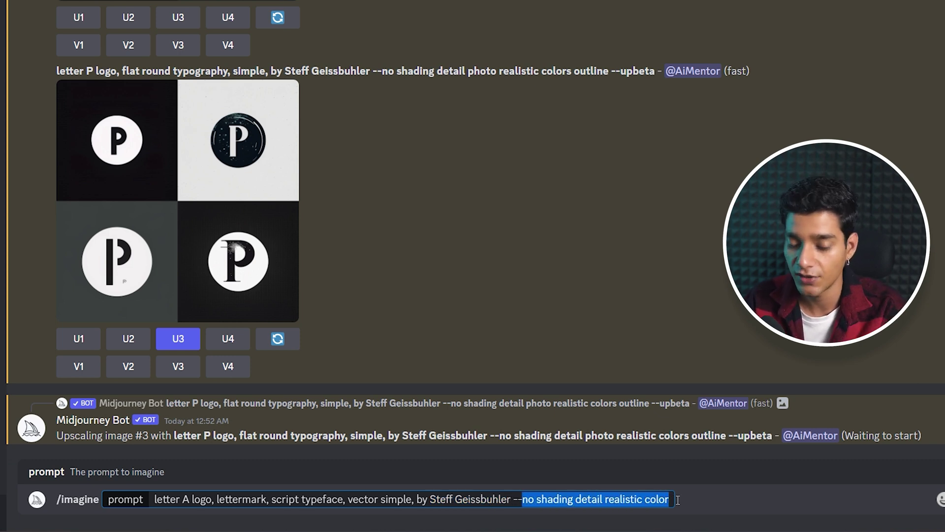
key(Return)
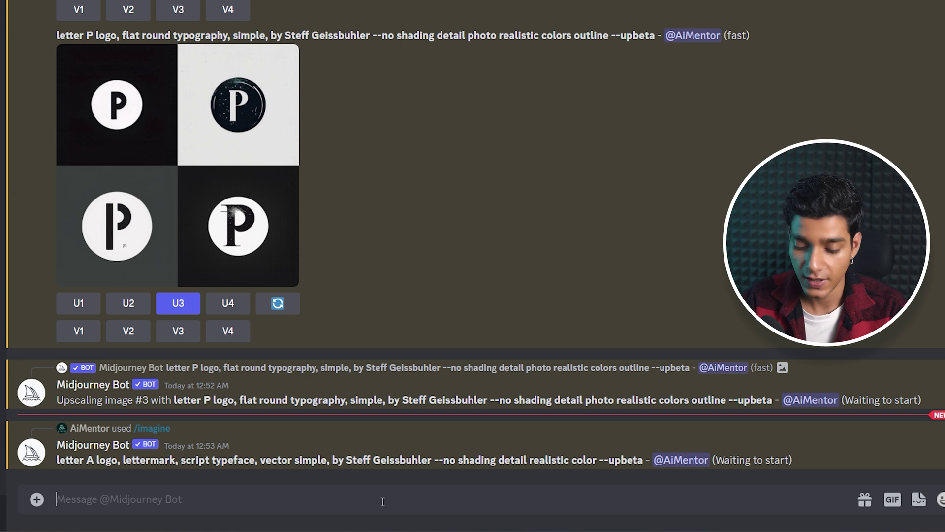
text(/imagine prompt)
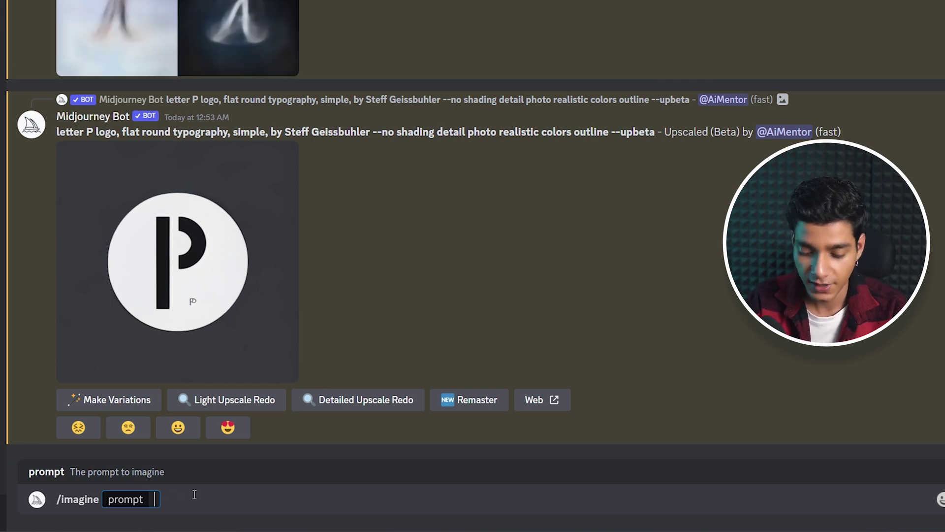
Send 'a simple T letter logo, futuristic theme vector logo --no shading detail realistic color' to Midjourney
text(a simple T letter)
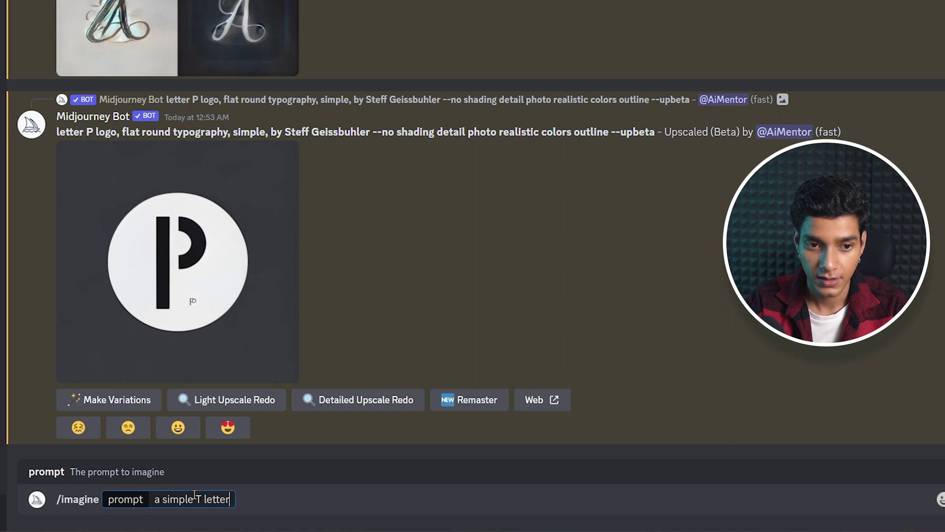
text( logo, )
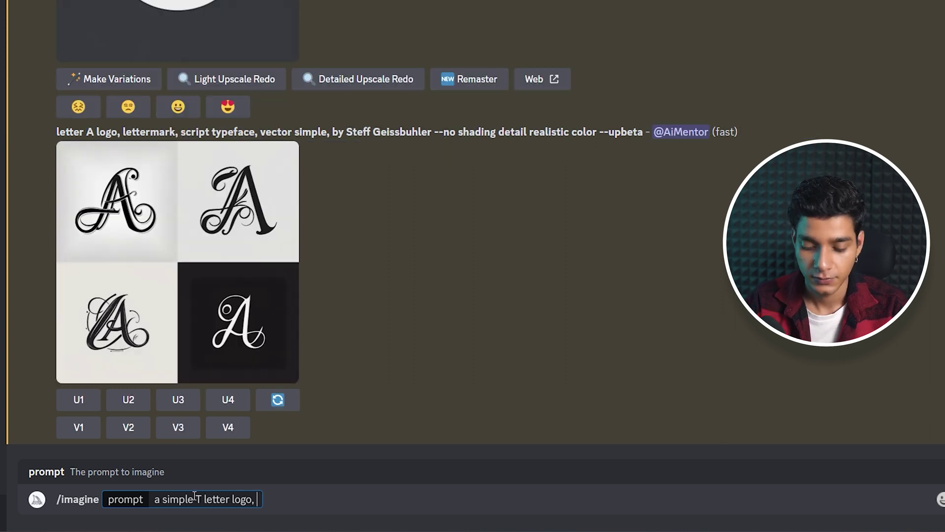
text(futuristic theme)
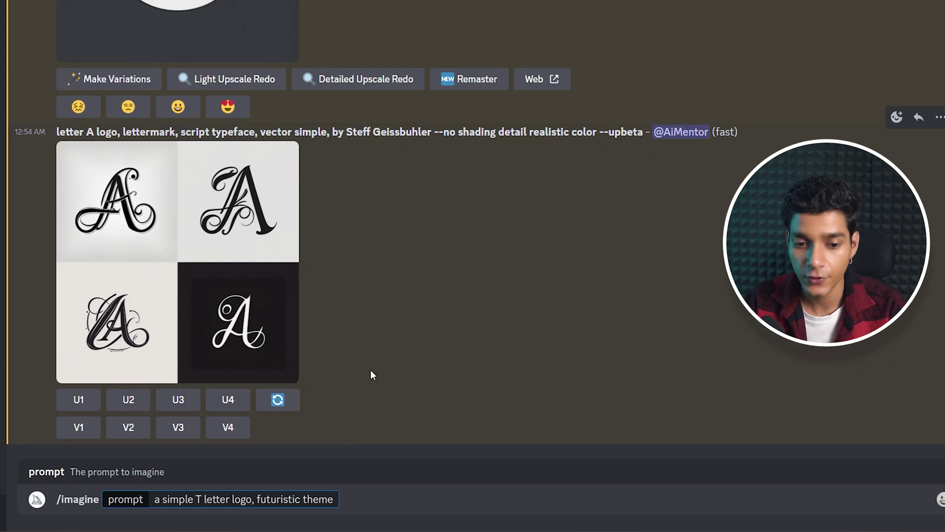
text( vector logog)
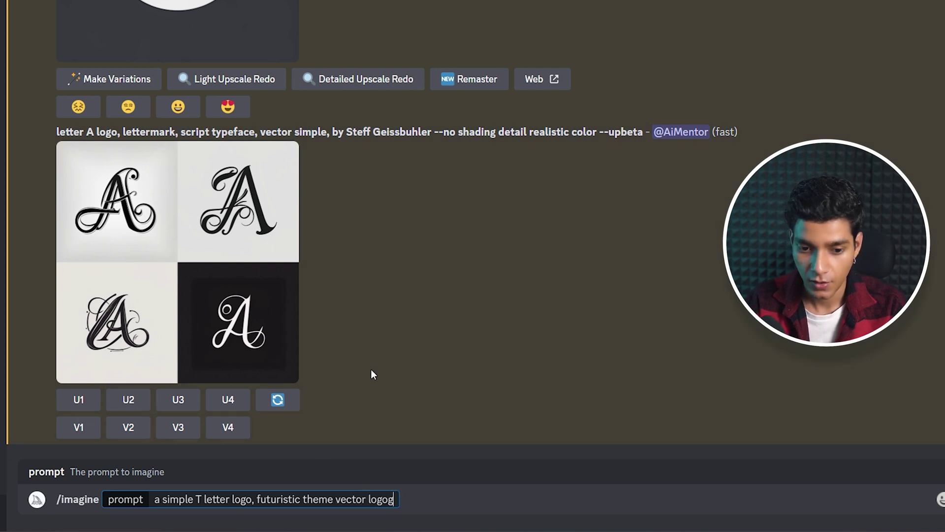
key(BackSpace)
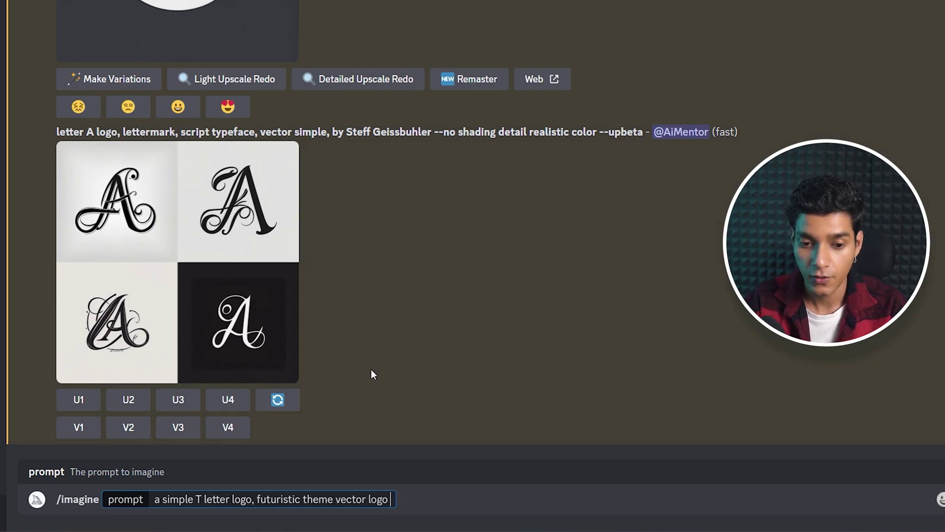
text(--no)
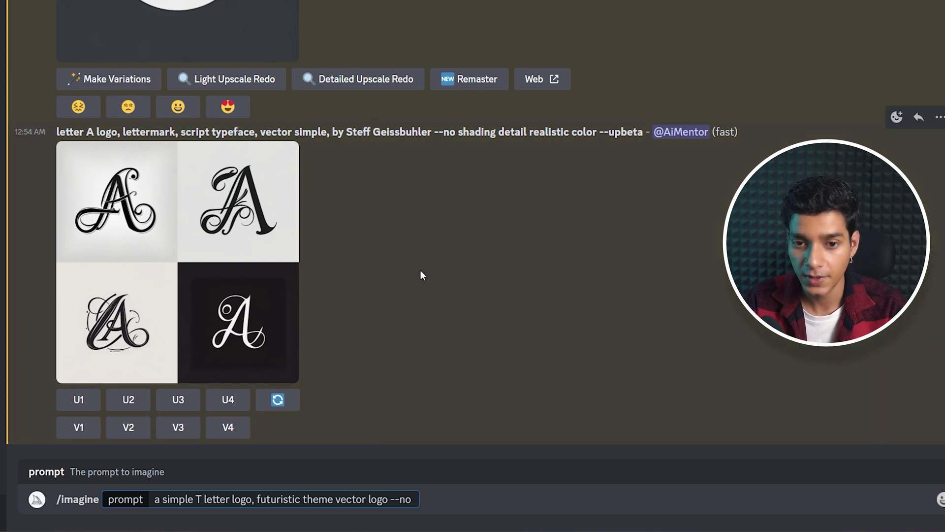
drag(457, 132, 597, 132)
key(ctrl+c)
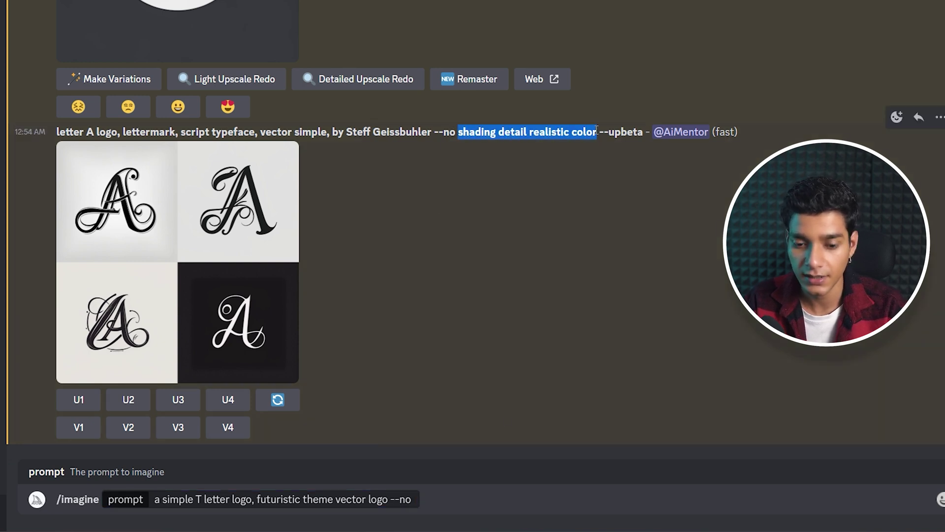
click(418, 506)
key(ctrl+v)
key(Return)
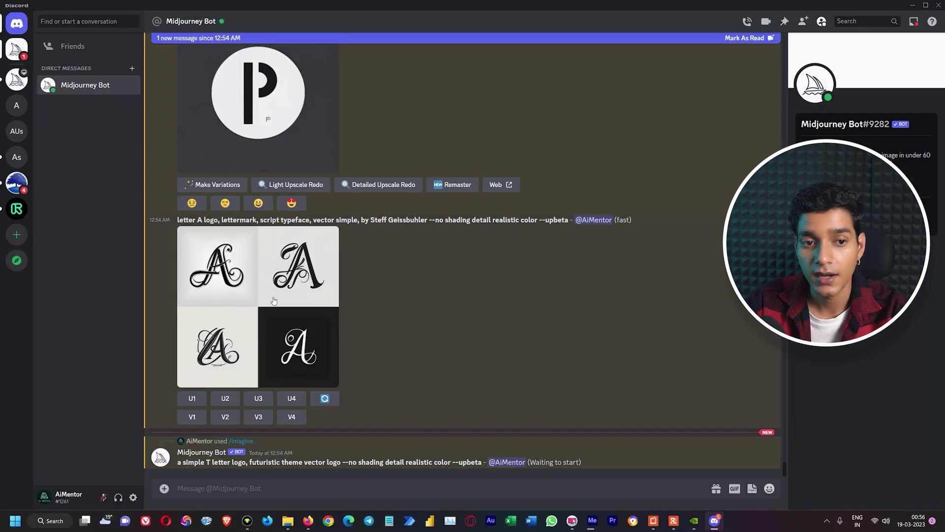
Enlarge the script A logo grid to review it, then close the preview
click(196, 213)
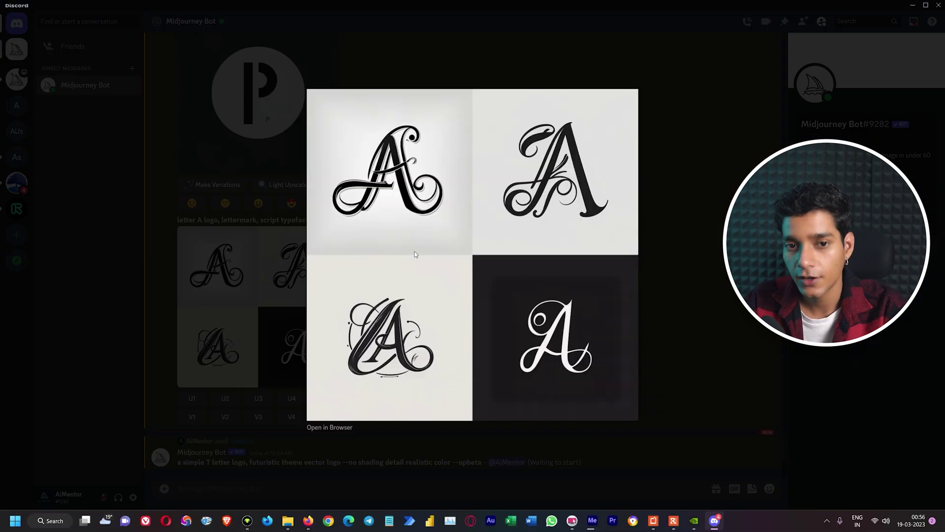
key(Escape)
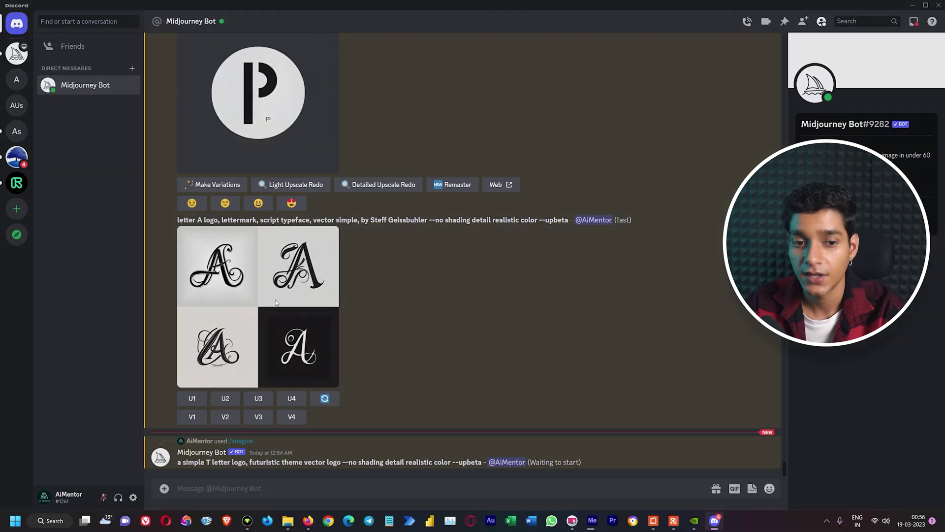
click(296, 266)
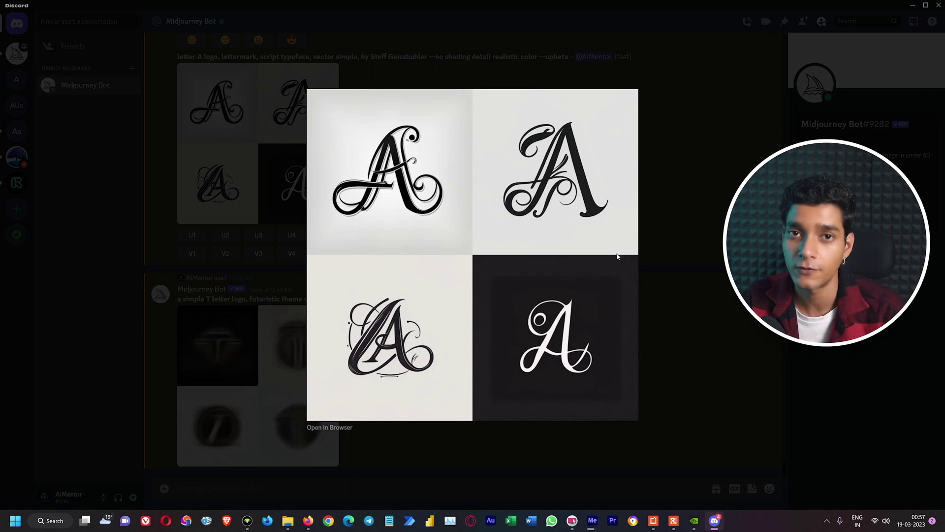
click(678, 248)
scroll(395, 230, up, 3)
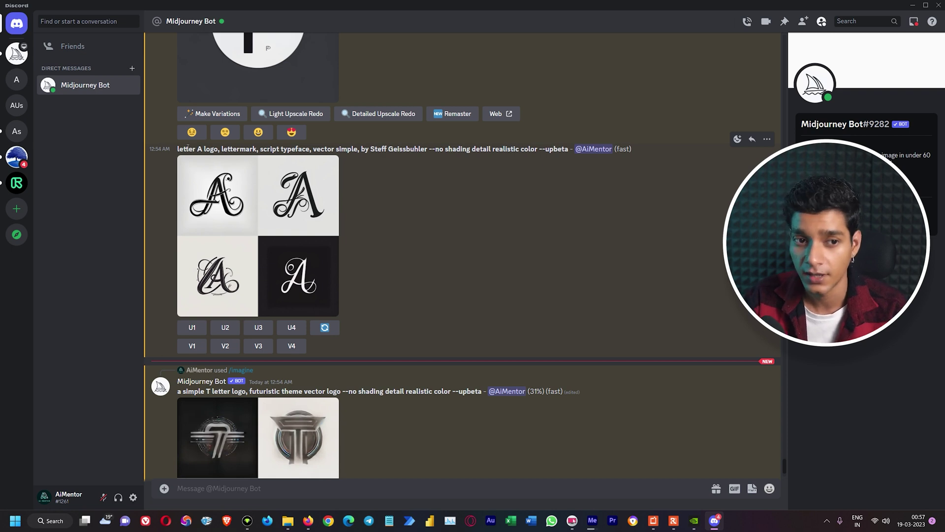
Highlight the A prompt's parts: letter A logo, script typeface, vector simple, designer style, no shading
drag(178, 149, 257, 150)
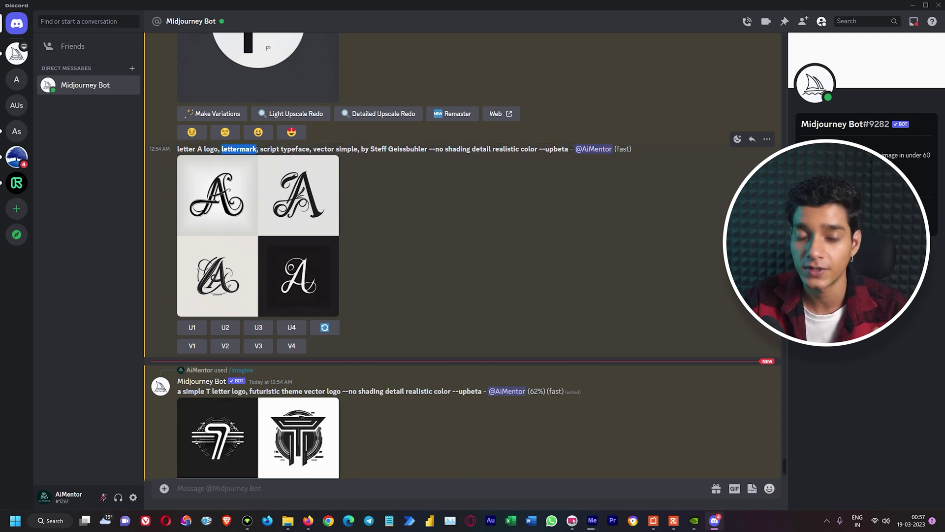
drag(260, 149, 310, 151)
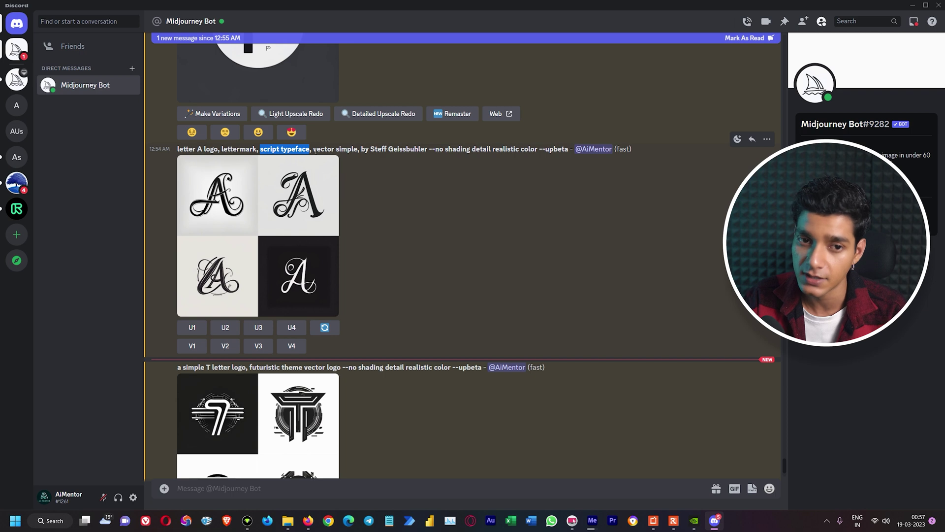
drag(315, 149, 360, 151)
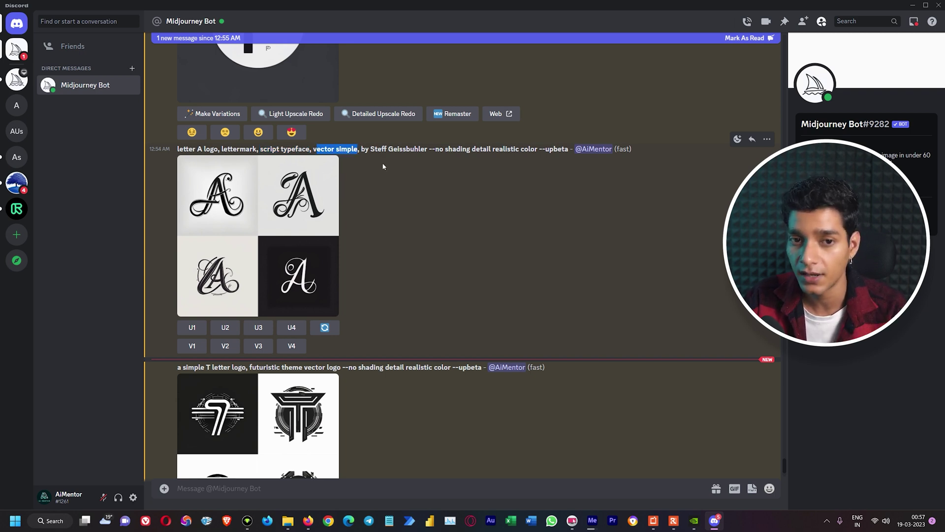
drag(370, 149, 428, 150)
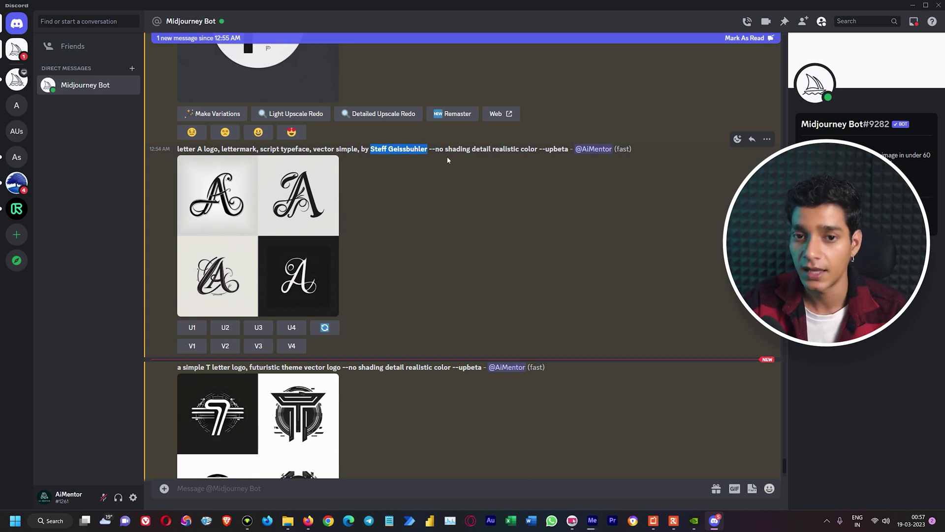
drag(436, 149, 484, 149)
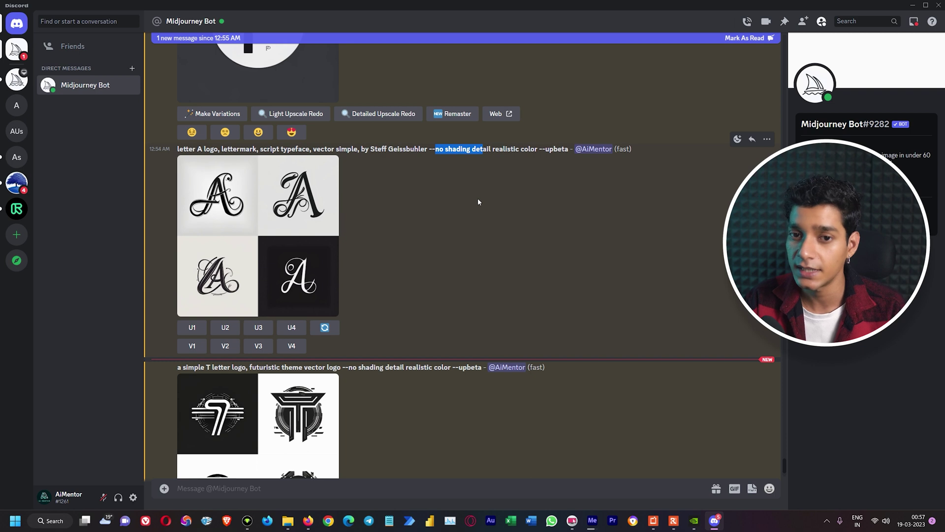
Preview the A grid once more and upscale image 1 with U1
click(282, 224)
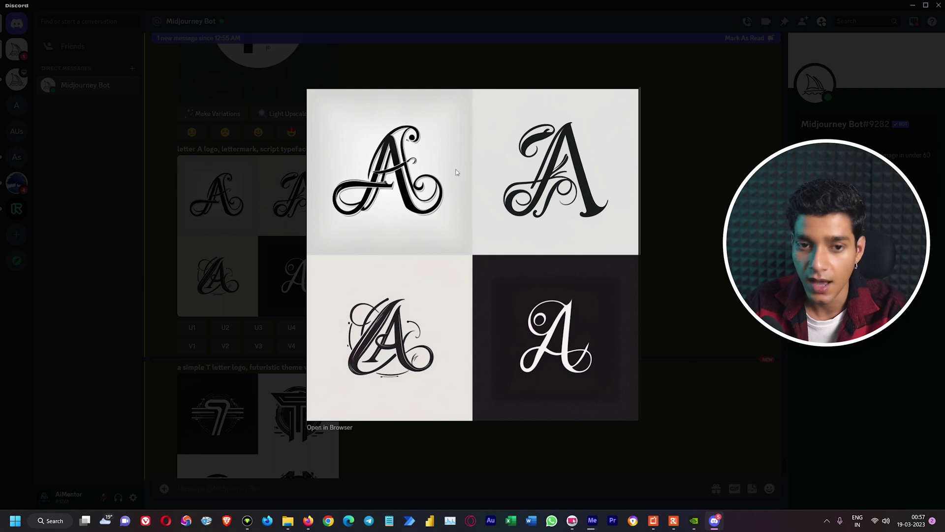
click(679, 221)
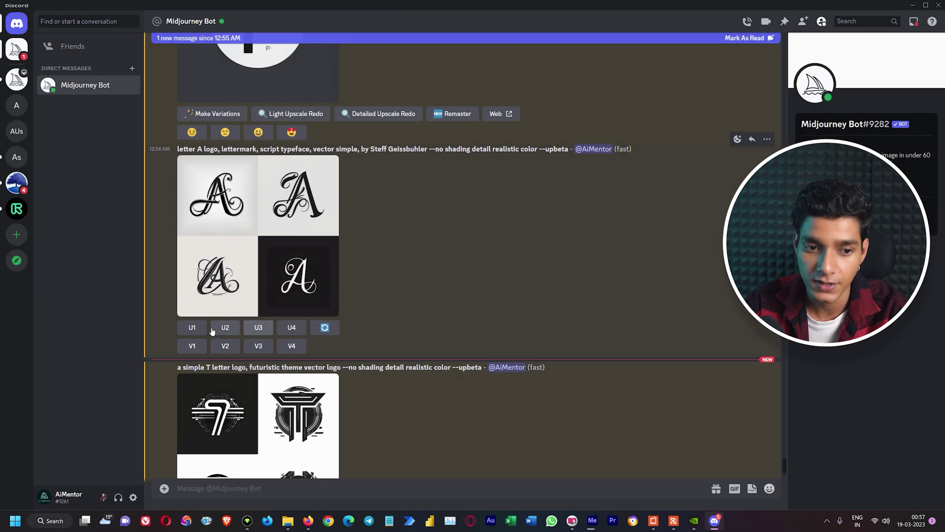
click(192, 328)
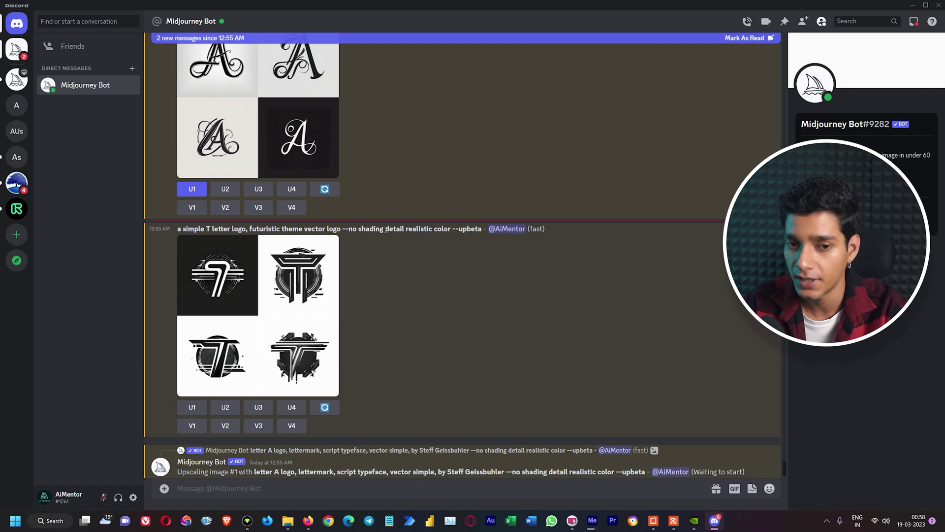
click(315, 266)
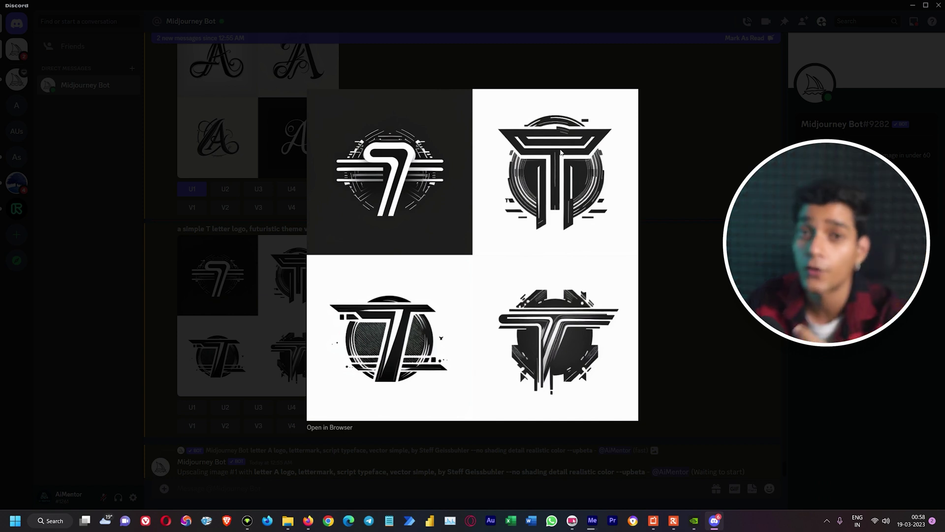
click(671, 152)
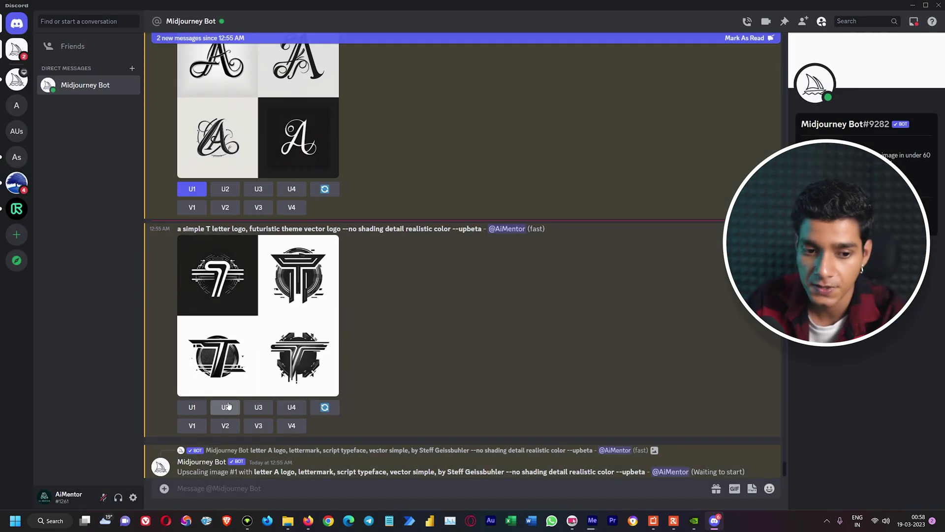